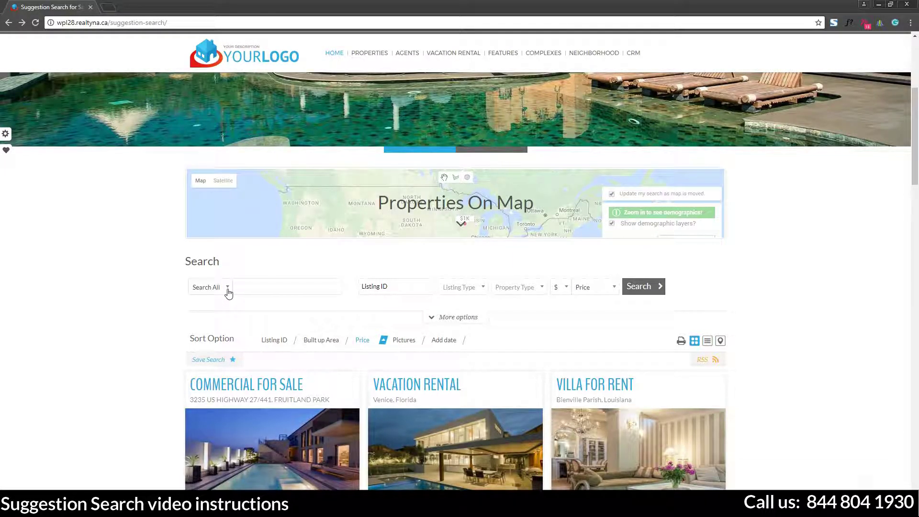
Switch the search type to Address and enter CHASE SARASOTA in the address field
{"action": "left_click", "coordinate": [226, 294]}
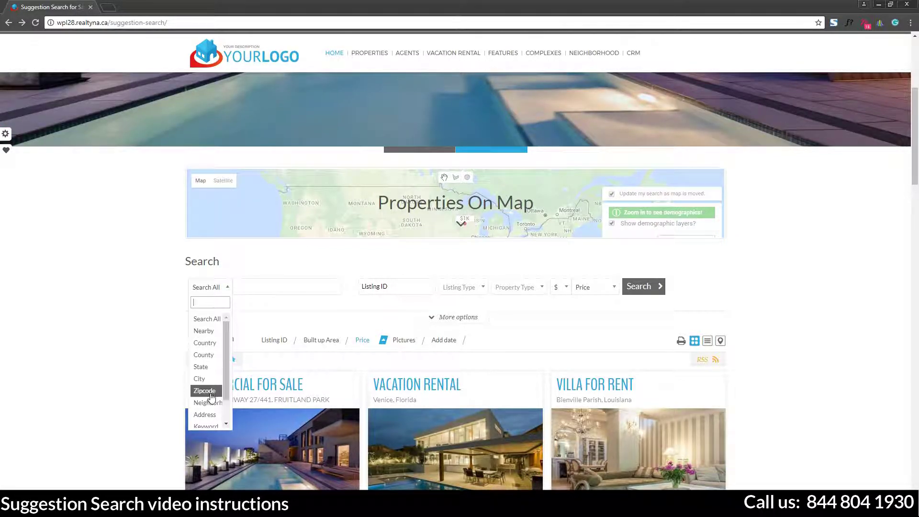
{"action": "scroll", "coordinate": [212, 415], "scroll_direction": "down", "scroll_amount": 1}
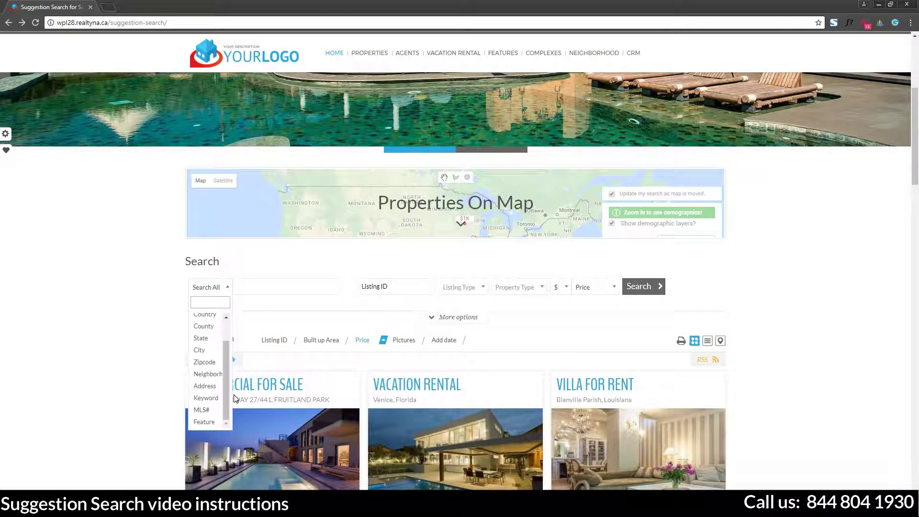
{"action": "left_click", "coordinate": [205, 386]}
{"action": "left_click", "coordinate": [240, 287]}
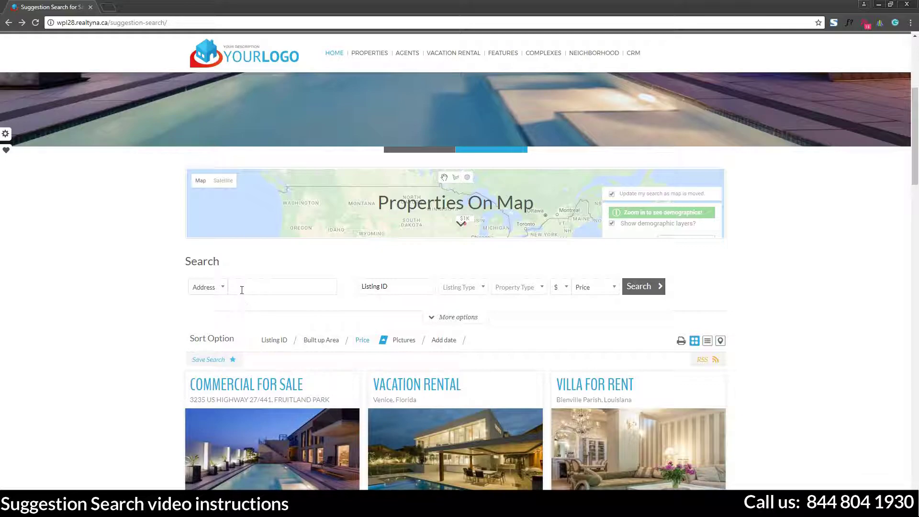
{"action": "type", "text": "CHAS"}
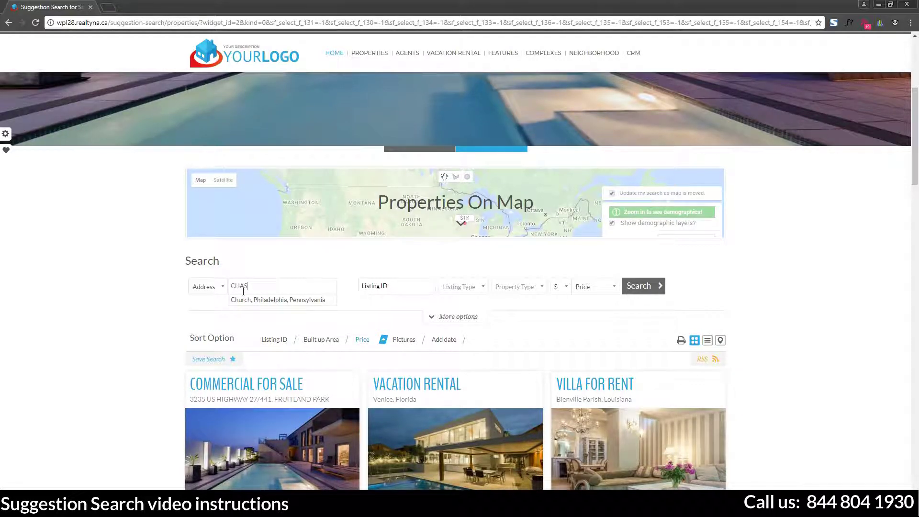
{"action": "type", "text": "ESARASOTA"}
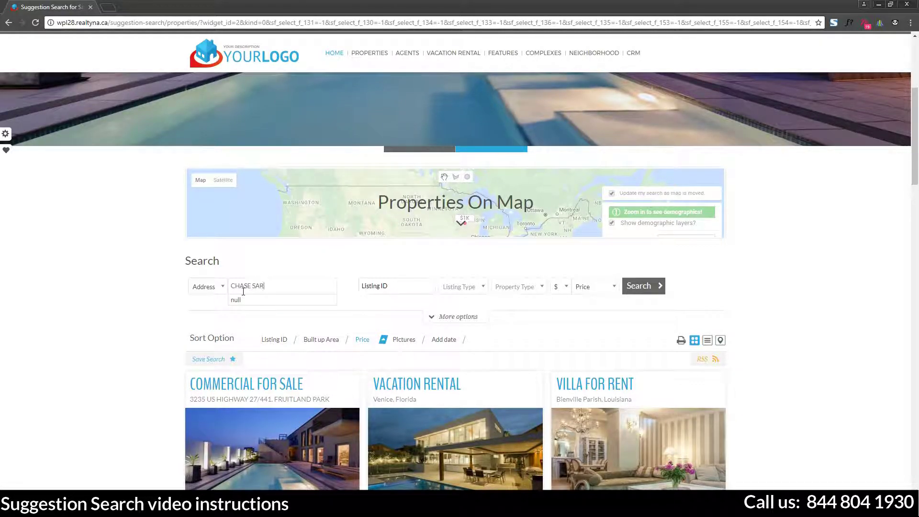
Run the address search, then reach View Fields of the (WPL) Search widget under Property Listing Top
{"action": "left_click", "coordinate": [638, 287]}
{"action": "scroll", "coordinate": [550, 358], "scroll_direction": "down", "scroll_amount": 1}
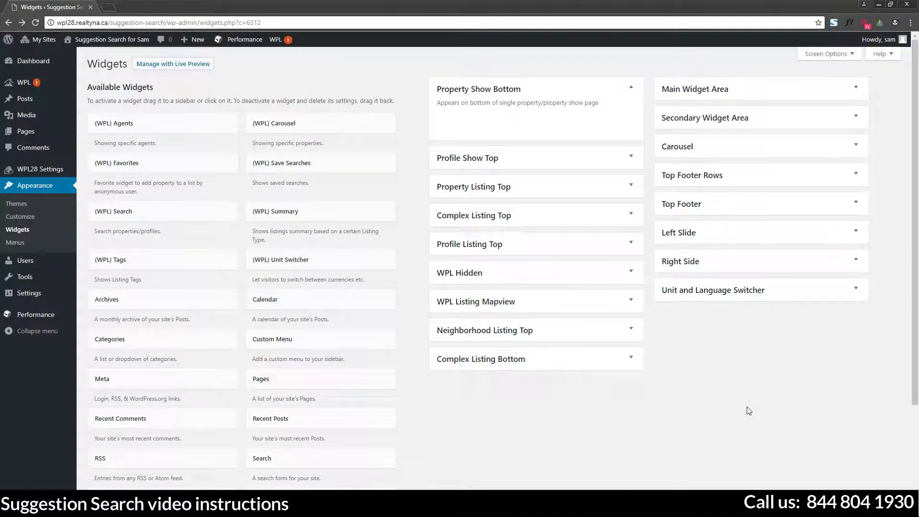
{"action": "left_click", "coordinate": [607, 191]}
{"action": "left_click", "coordinate": [501, 222]}
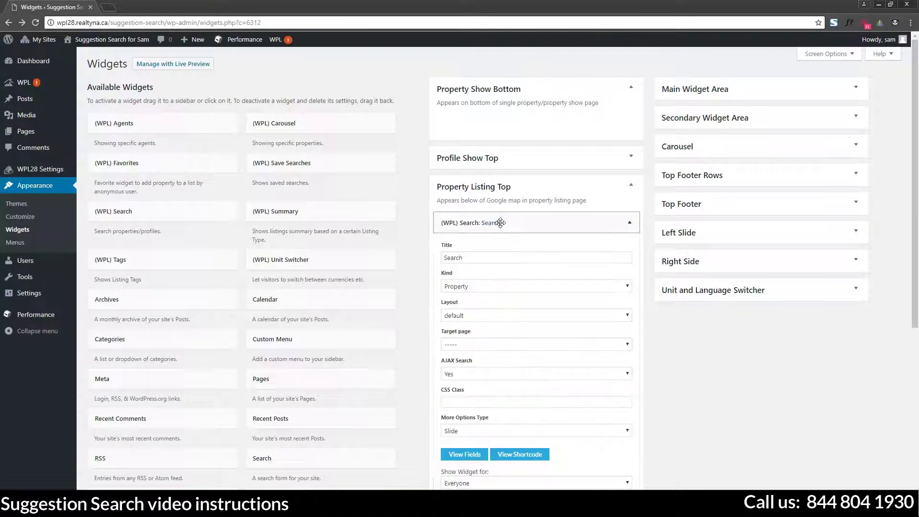
{"action": "left_click", "coordinate": [470, 456]}
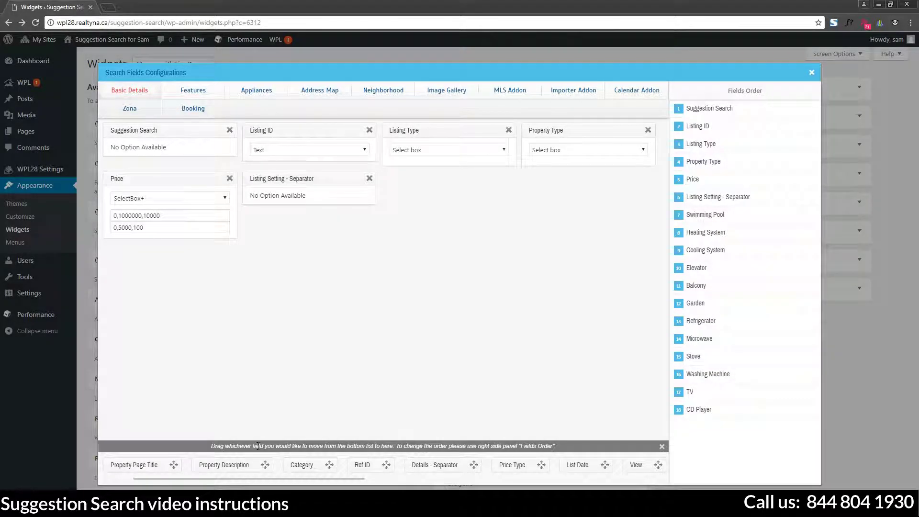
{"action": "mouse_move", "coordinate": [213, 478]}
{"action": "left_mouse_down"}
{"action": "mouse_move", "coordinate": [259, 478]}
{"action": "mouse_move", "coordinate": [217, 478]}
{"action": "left_mouse_up"}
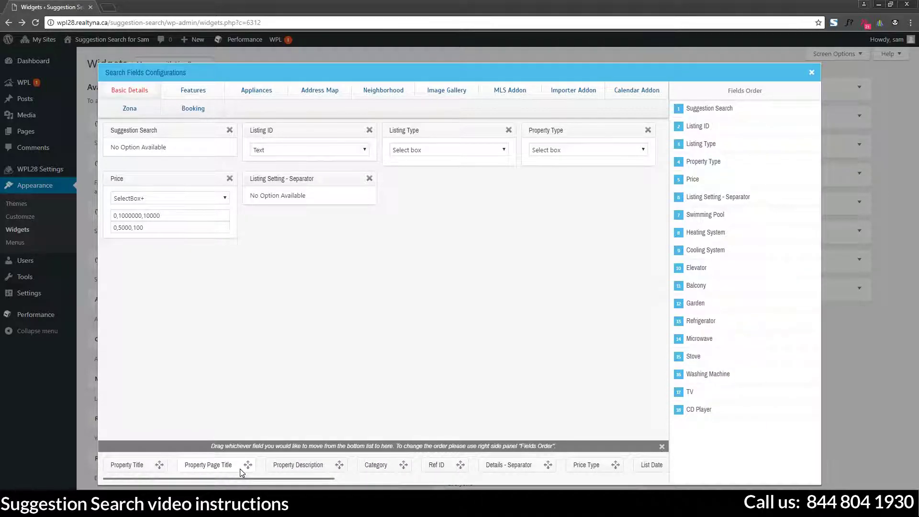
Drag Property Page Title into the Basic Details area as the last search field
{"action": "left_click_drag", "start_coordinate": [248, 465], "coordinate": [378, 234]}
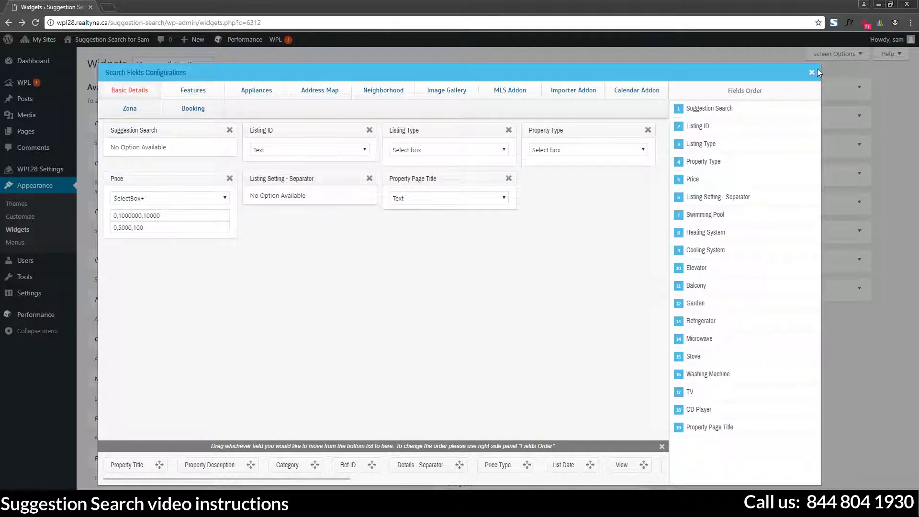
Save the updated search widget and reload the demo site's suggestion search page
{"action": "left_click", "coordinate": [812, 72]}
{"action": "scroll", "coordinate": [614, 410], "scroll_direction": "down", "scroll_amount": 3}
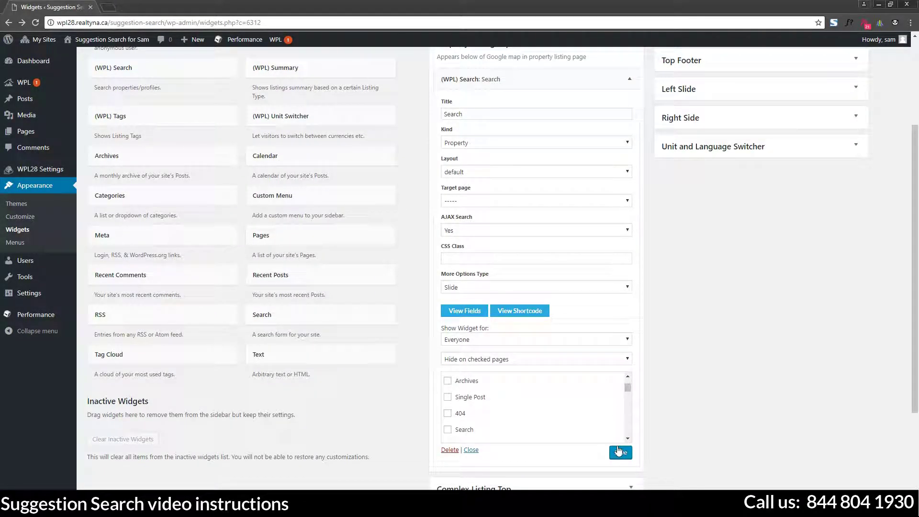
{"action": "left_click", "coordinate": [619, 452]}
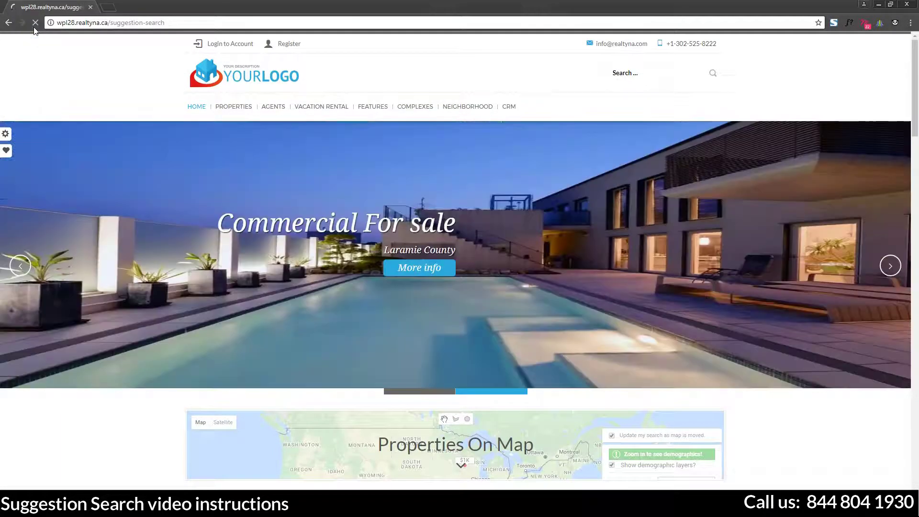
{"action": "left_click", "coordinate": [35, 22]}
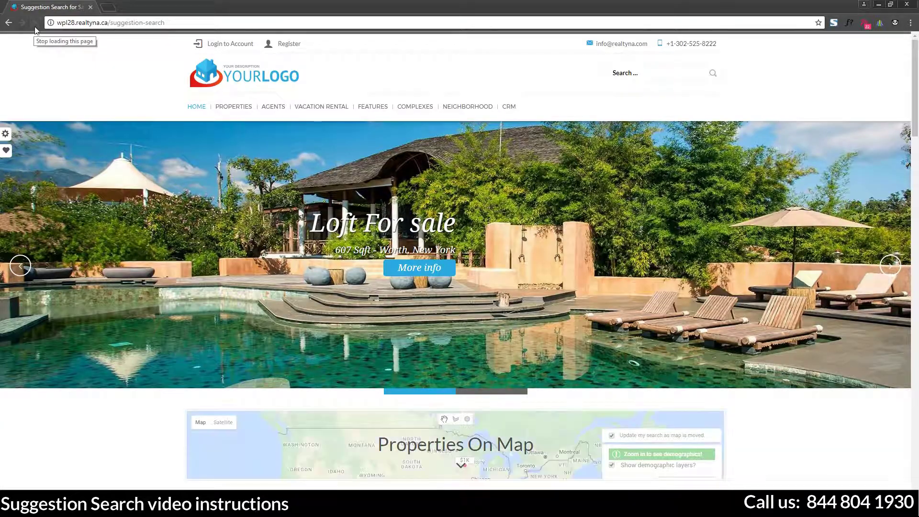
{"action": "scroll", "coordinate": [285, 208], "scroll_direction": "down", "scroll_amount": 5}
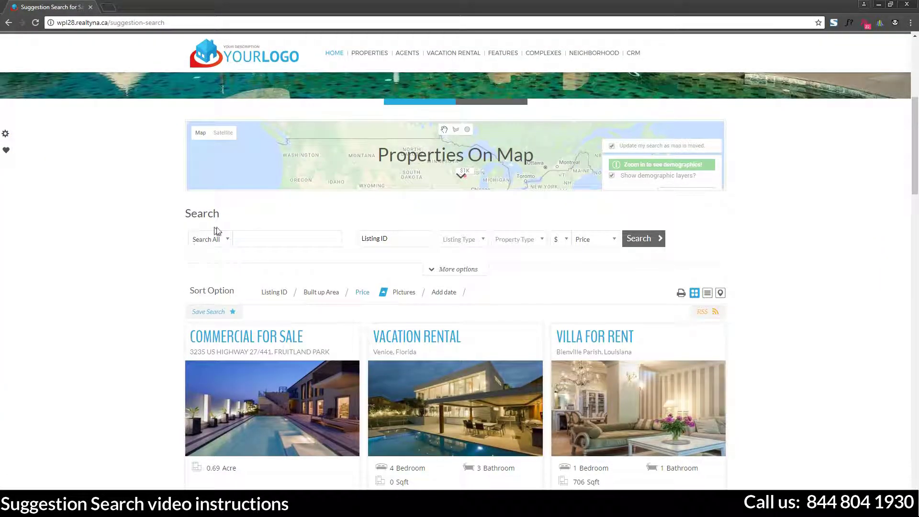